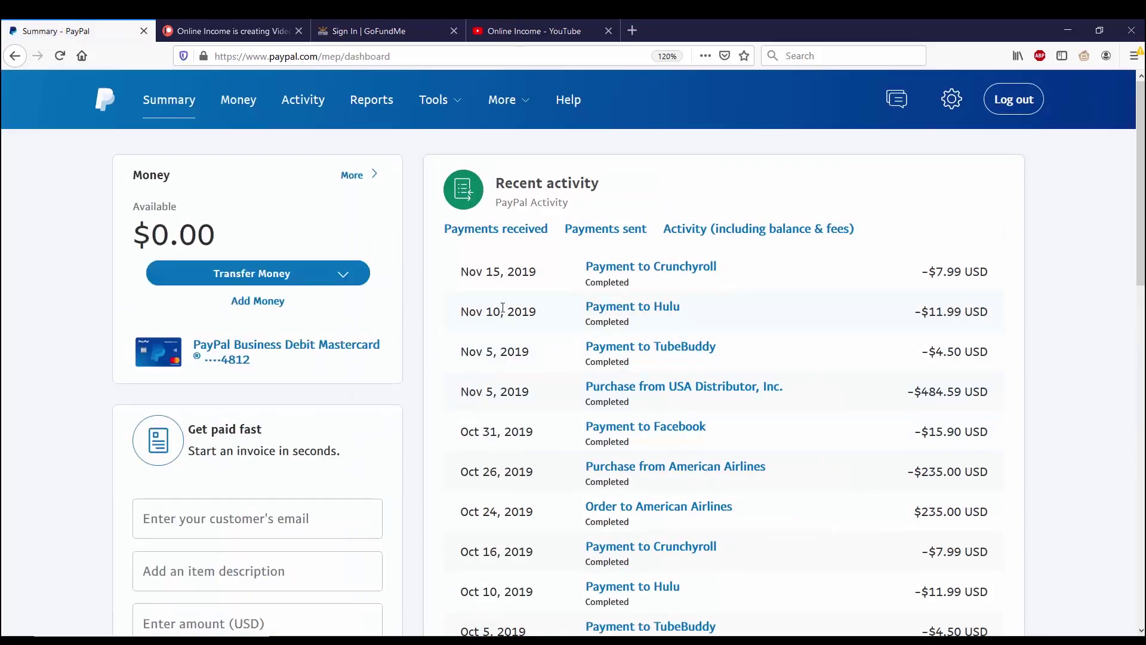
# Open PayPal's My Saved Buttons list from the PayPal buttons tool
pyautogui.click(447, 99)
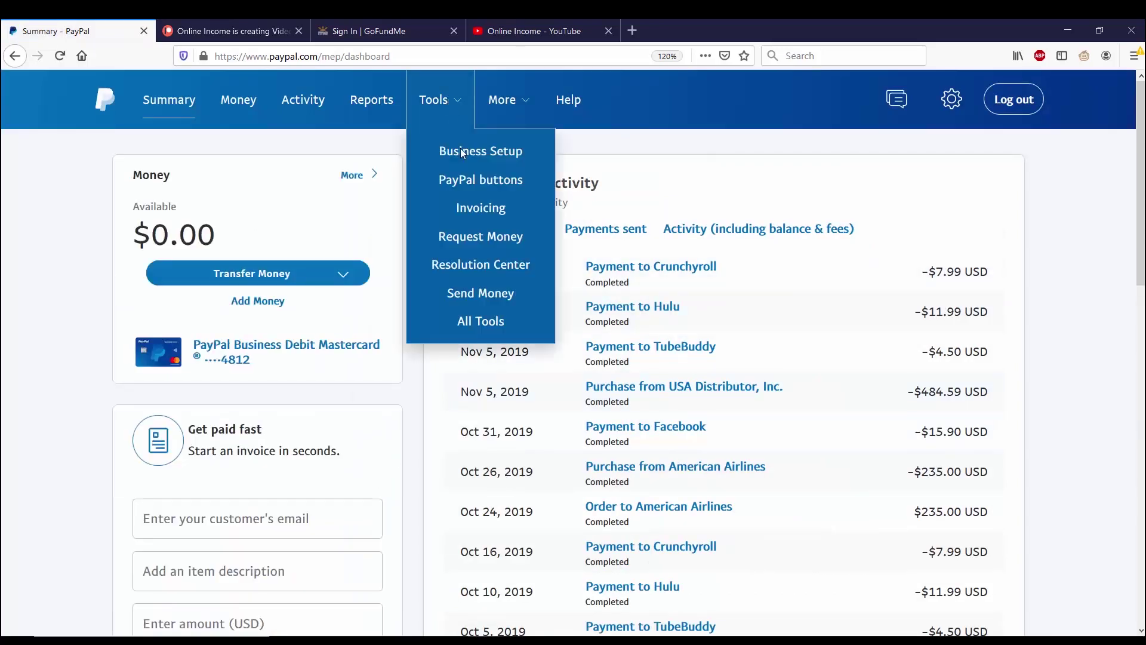
pyautogui.click(490, 188)
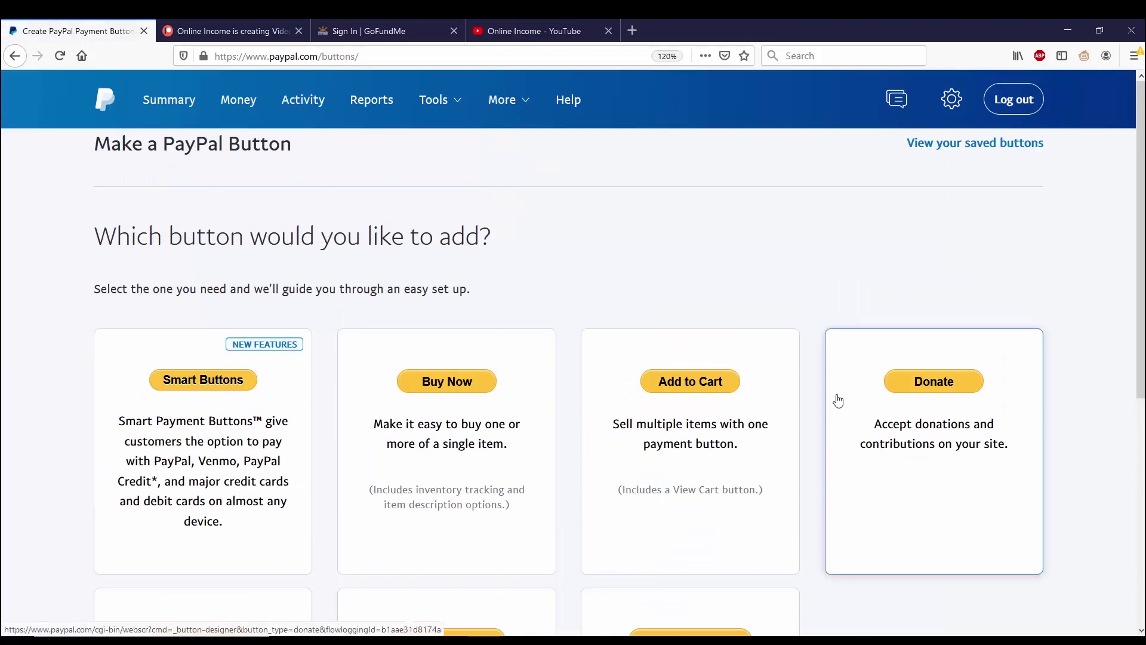
pyautogui.scroll(-3, 764, 412)
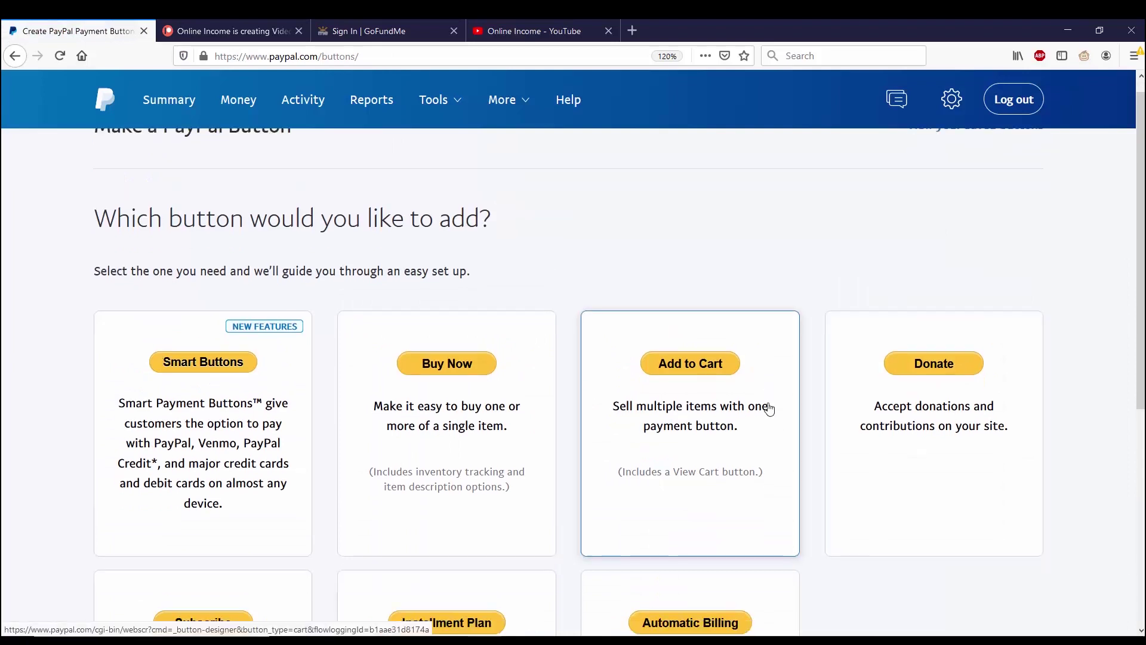
pyautogui.scroll(3, 854, 335)
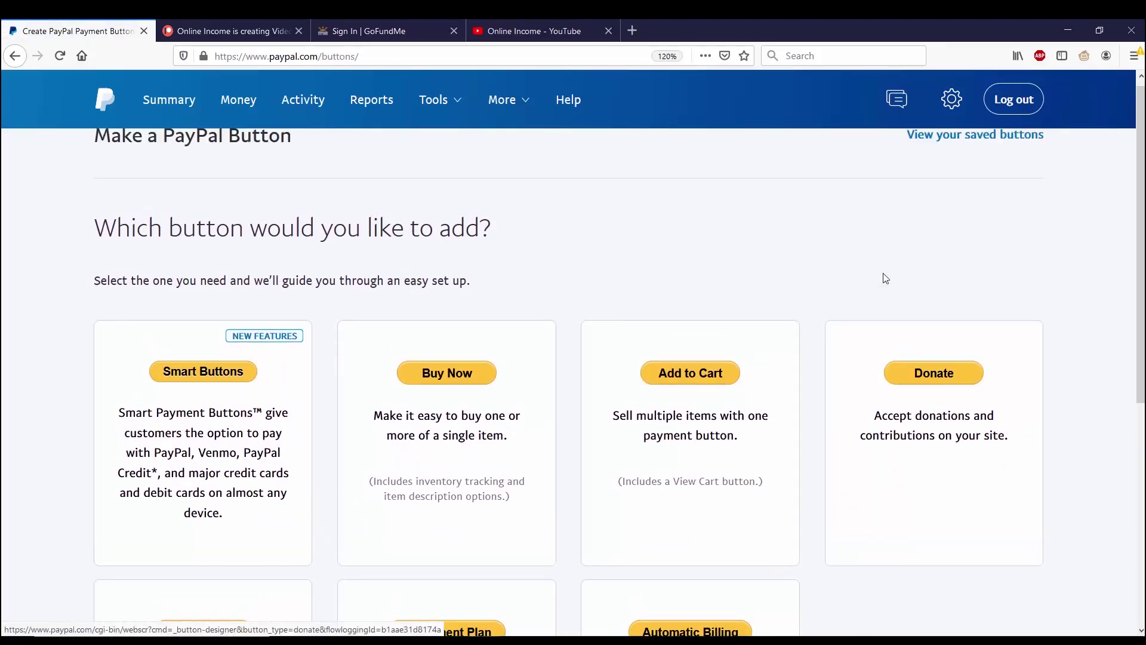
pyautogui.click(932, 147)
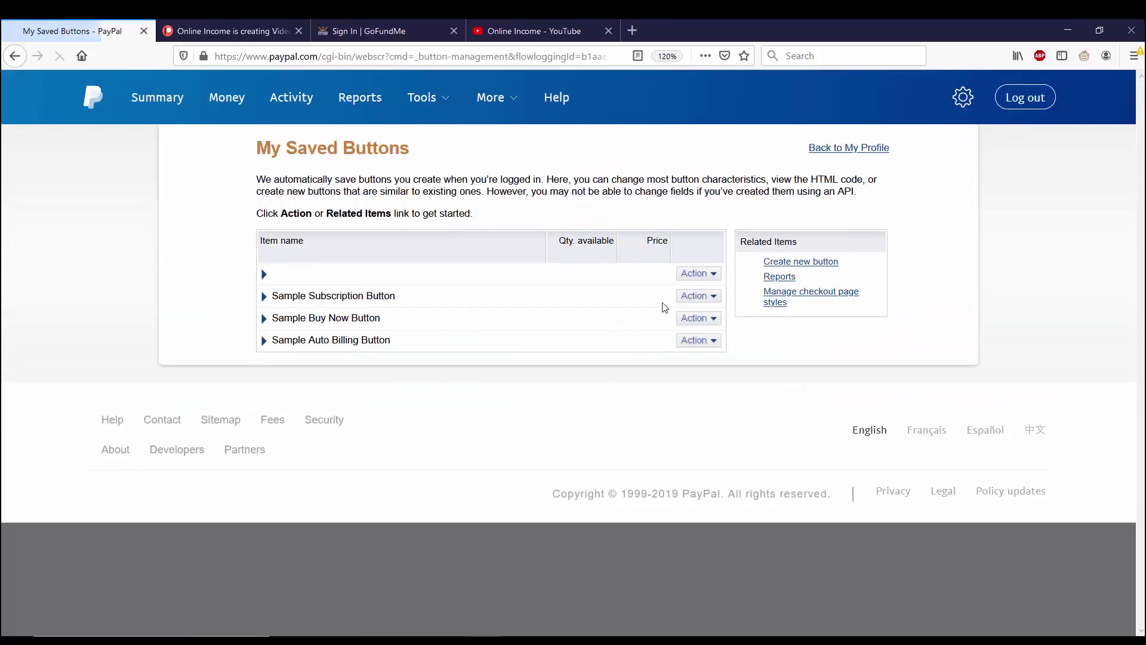
# Copy the first saved donate button's shareable URL and return to the Online Income YouTube page
pyautogui.click(697, 273)
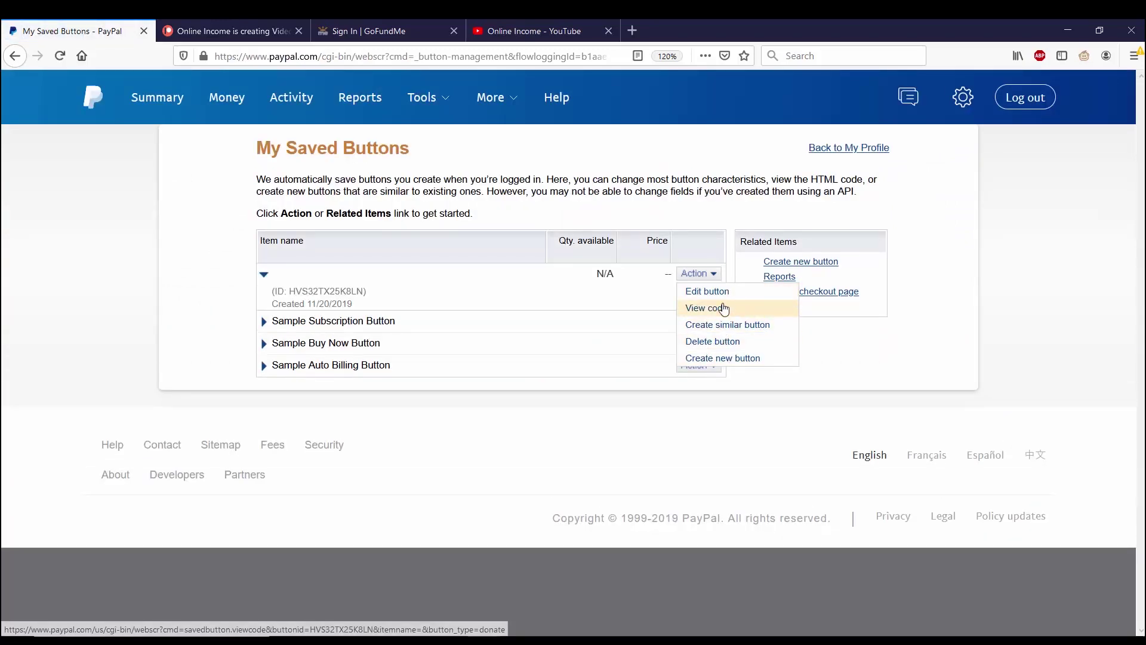
pyautogui.click(723, 311)
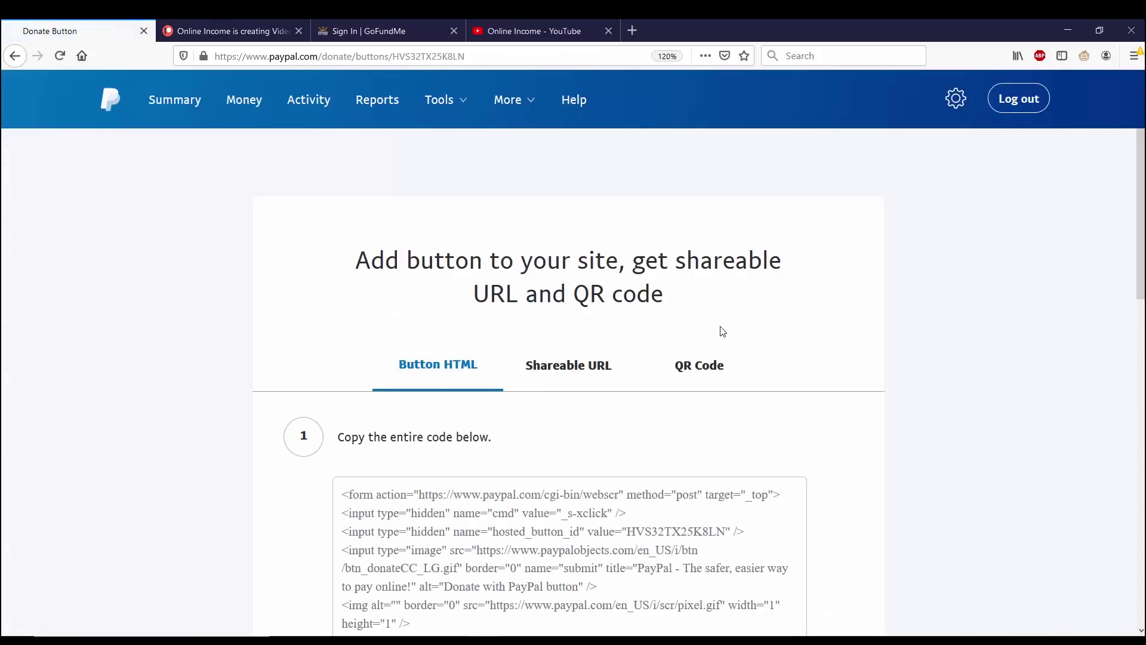
pyautogui.scroll(-2, 578, 350)
pyautogui.click(577, 266)
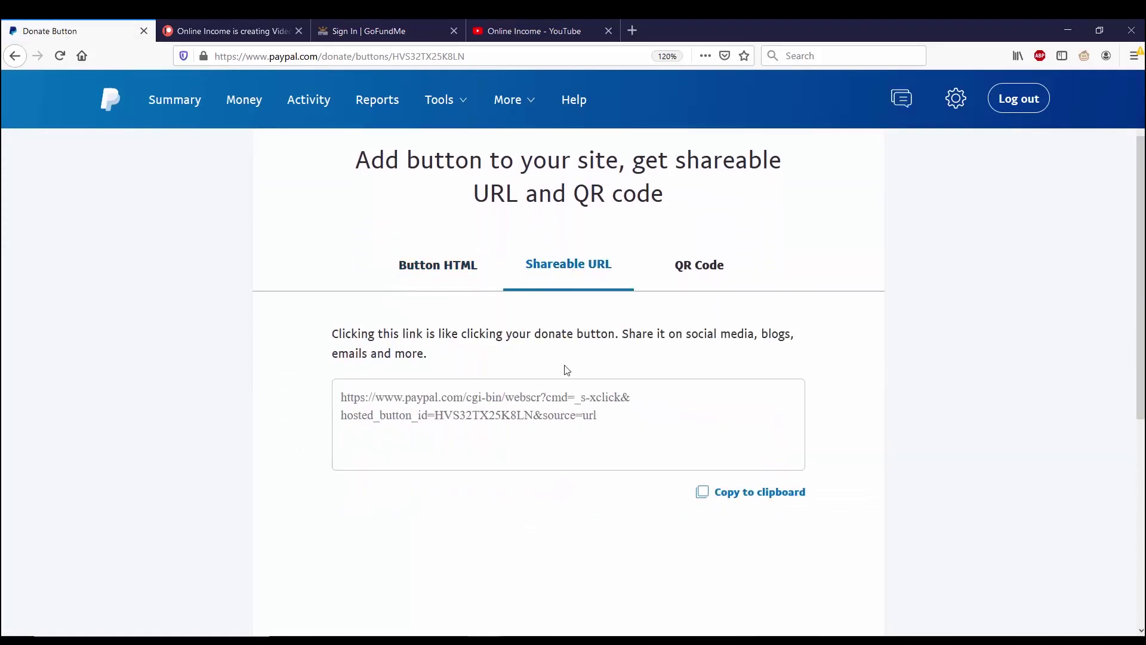
pyautogui.moveTo(619, 421); pyautogui.dragTo(285, 388)
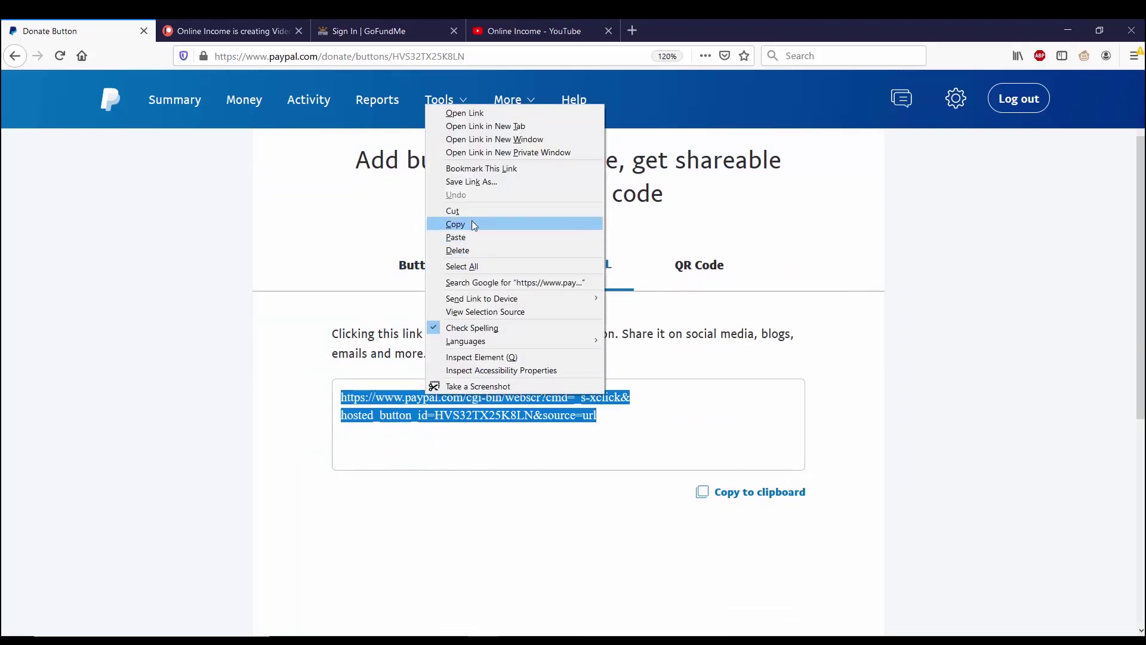
pyautogui.click(471, 223)
pyautogui.click(519, 33)
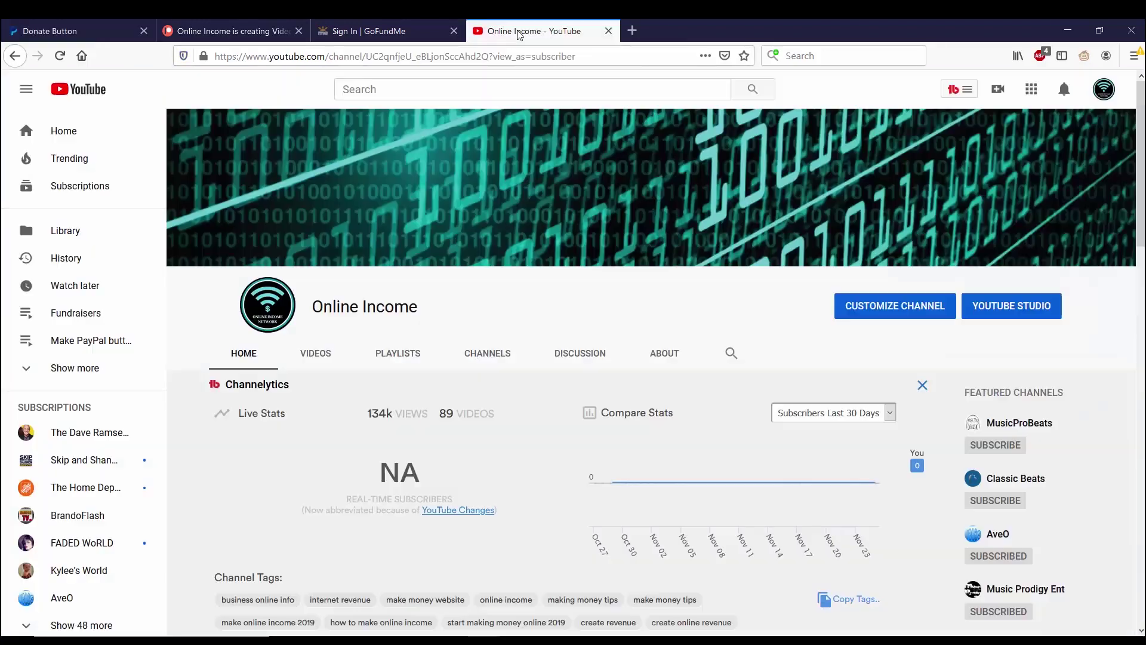
# Open the Edit links editor from the channel banner's pencil icon under Customize Channel
pyautogui.click(896, 311)
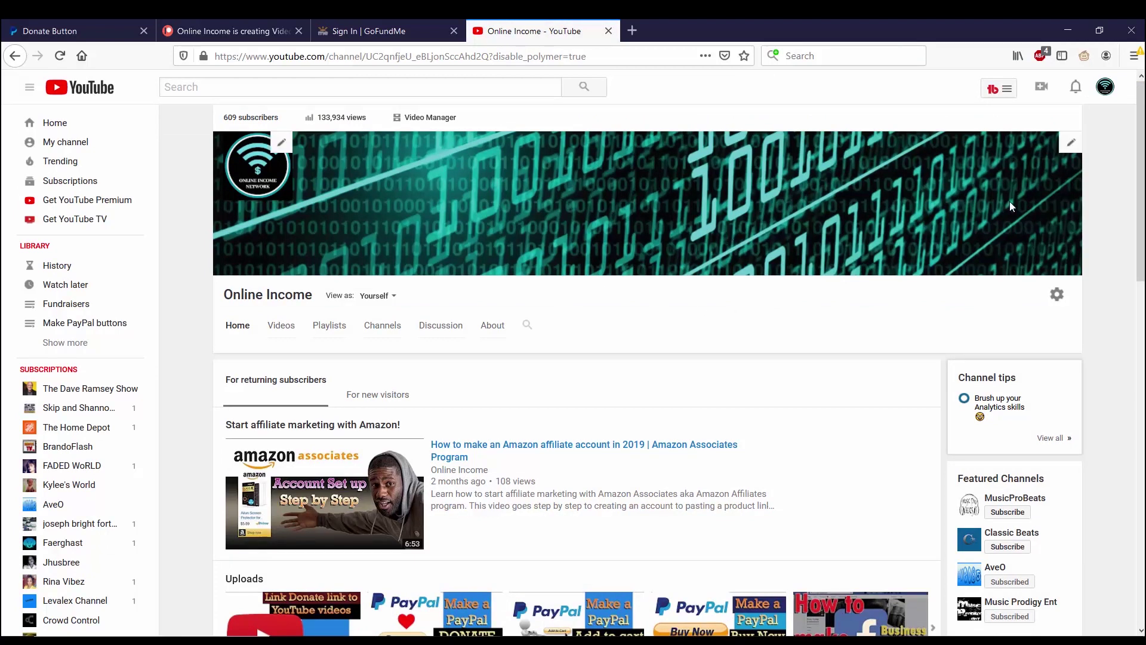
pyautogui.click(1068, 144)
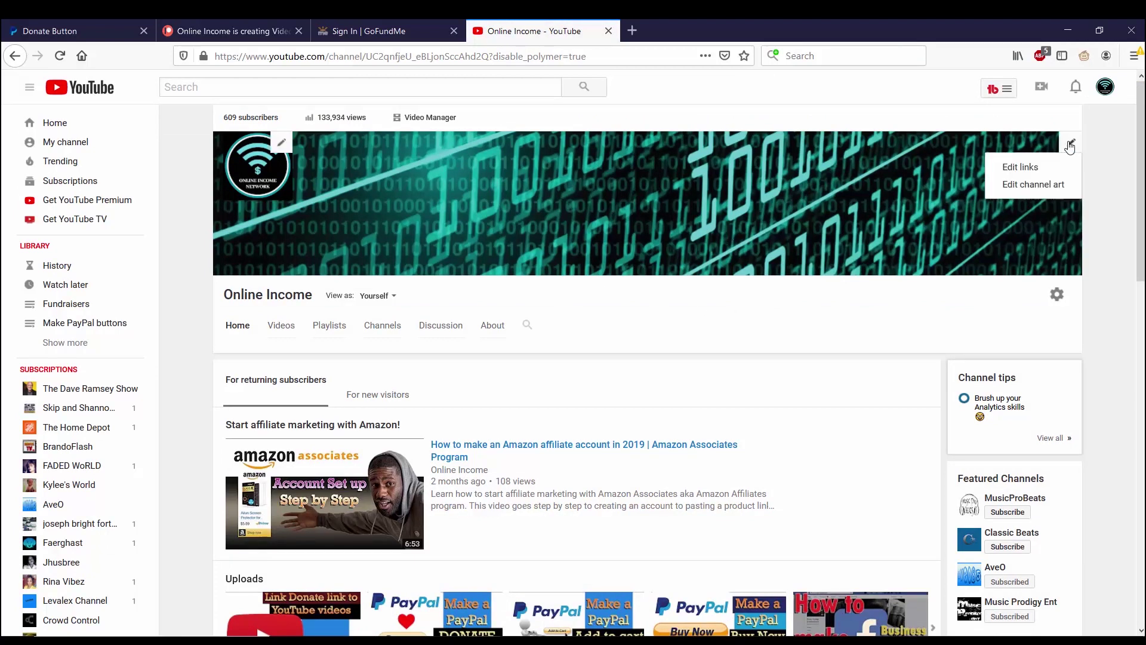
pyautogui.click(1030, 173)
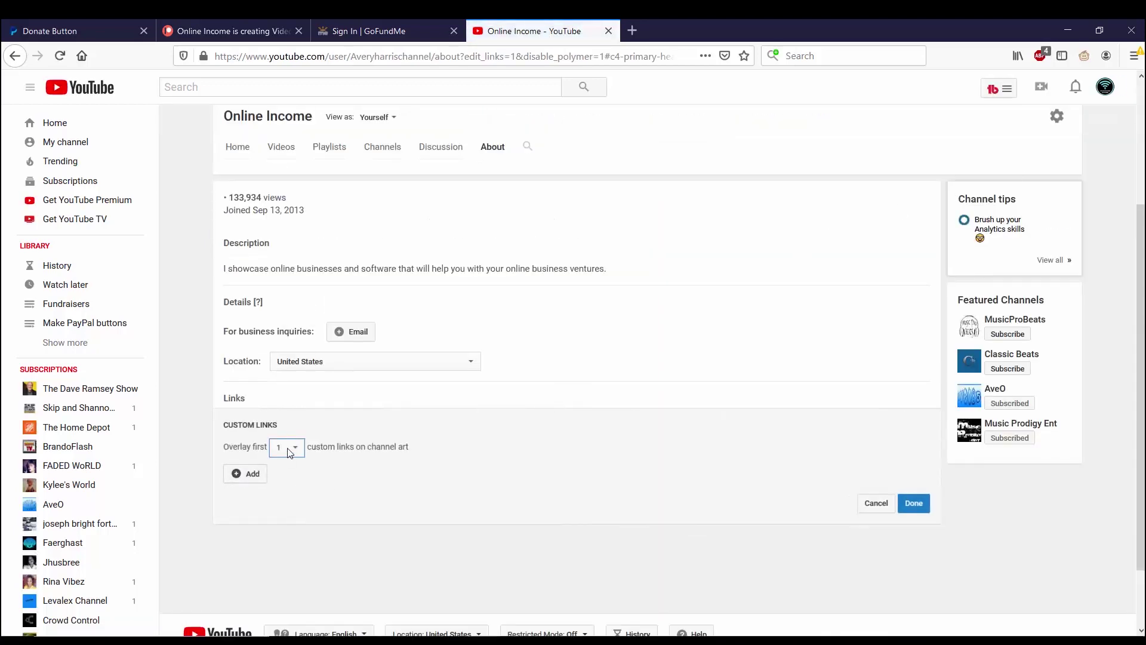
# Add and save a 'Donate PayPal' custom link using the pasted PayPal donate URL
pyautogui.click(247, 475)
pyautogui.click(436, 476)
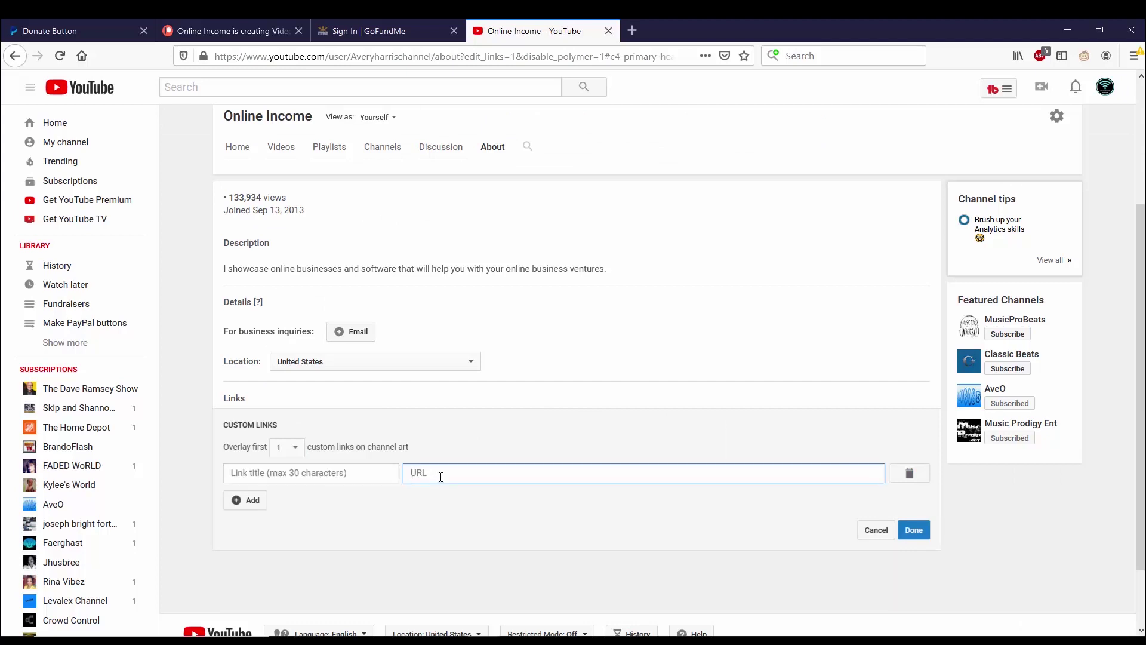
pyautogui.rightClick(438, 476)
pyautogui.click(470, 527)
pyautogui.click(282, 469)
pyautogui.write('Do')
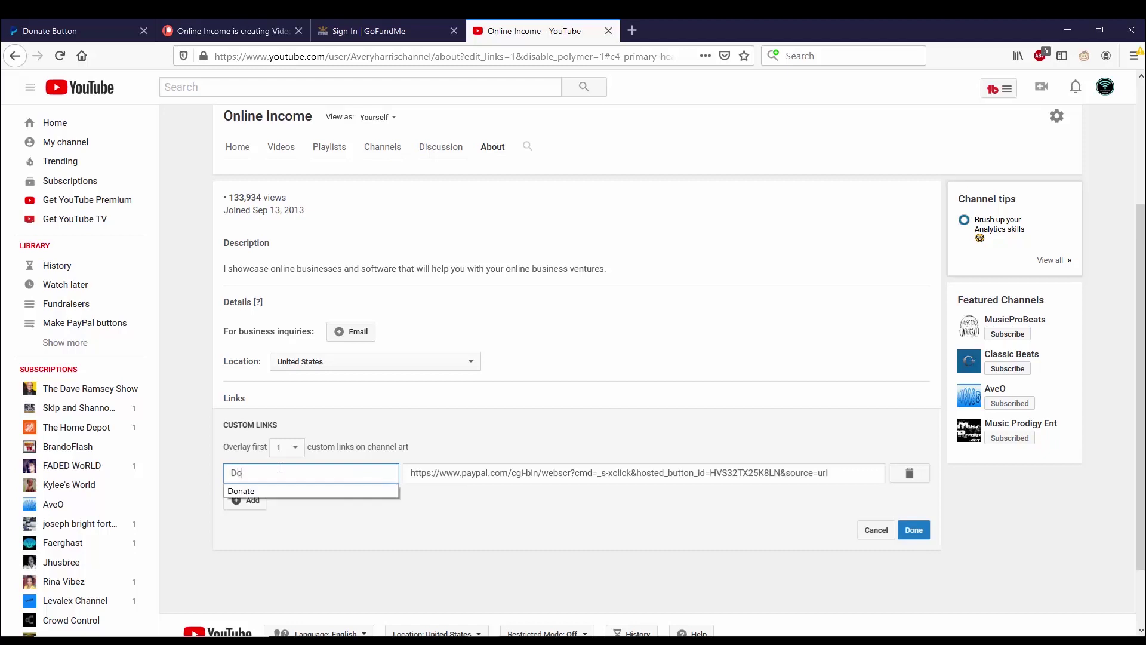
pyautogui.write('nate PayPal')
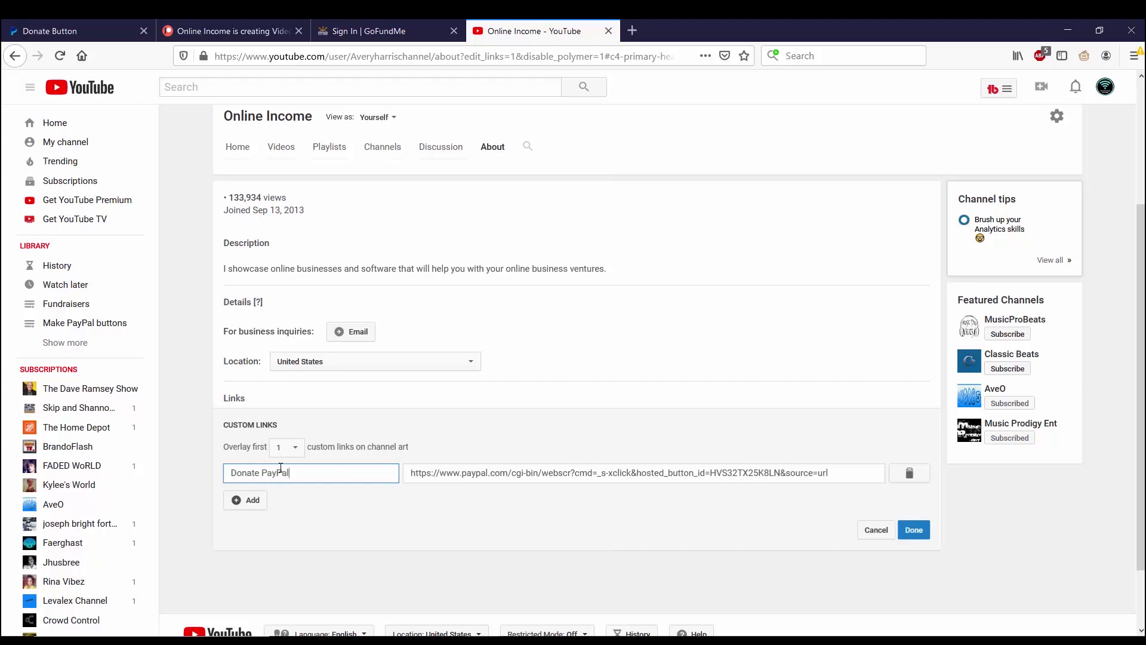
pyautogui.click(912, 528)
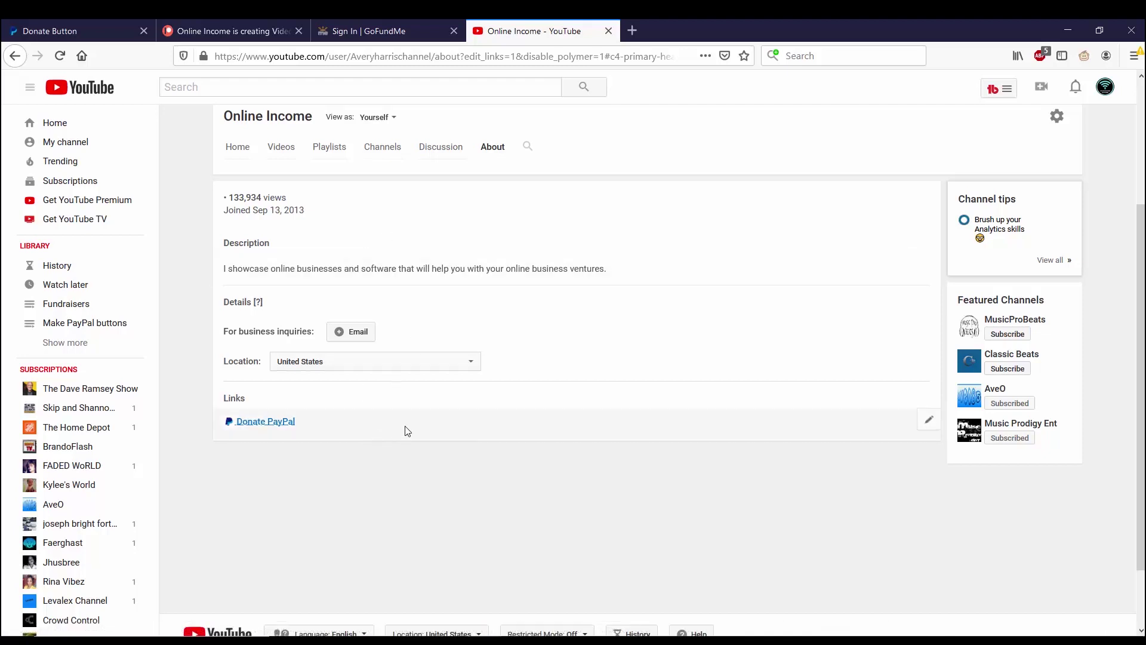
# Set the banner to overlay the first 2 custom links
pyautogui.click(929, 421)
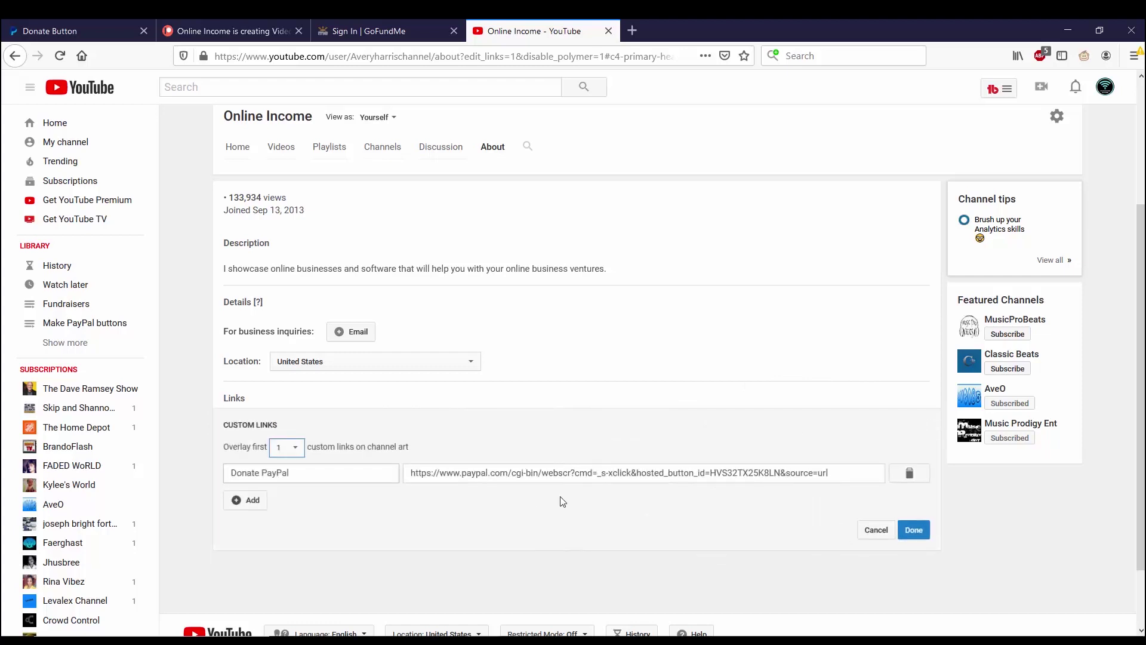
pyautogui.click(298, 452)
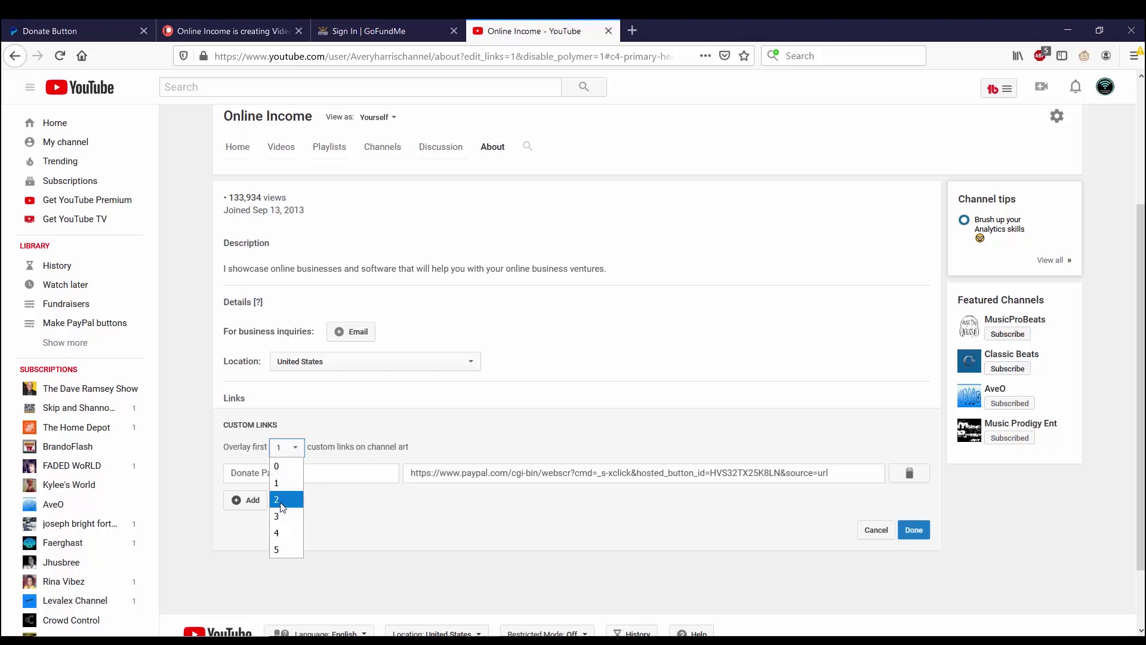
pyautogui.click(283, 500)
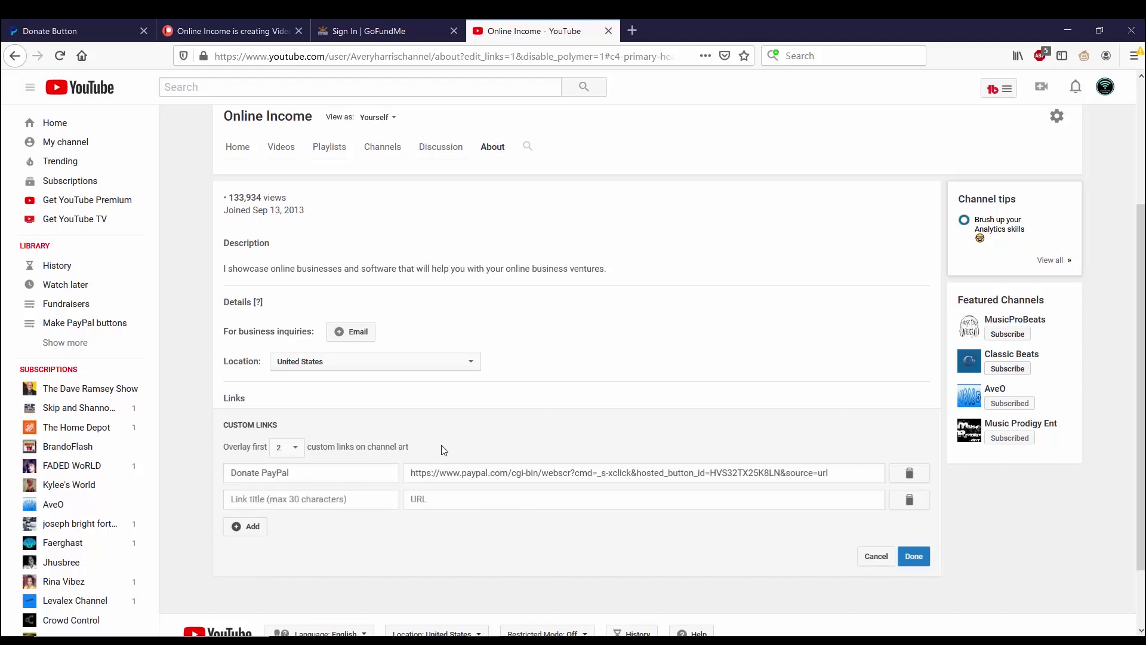
pyautogui.click(260, 34)
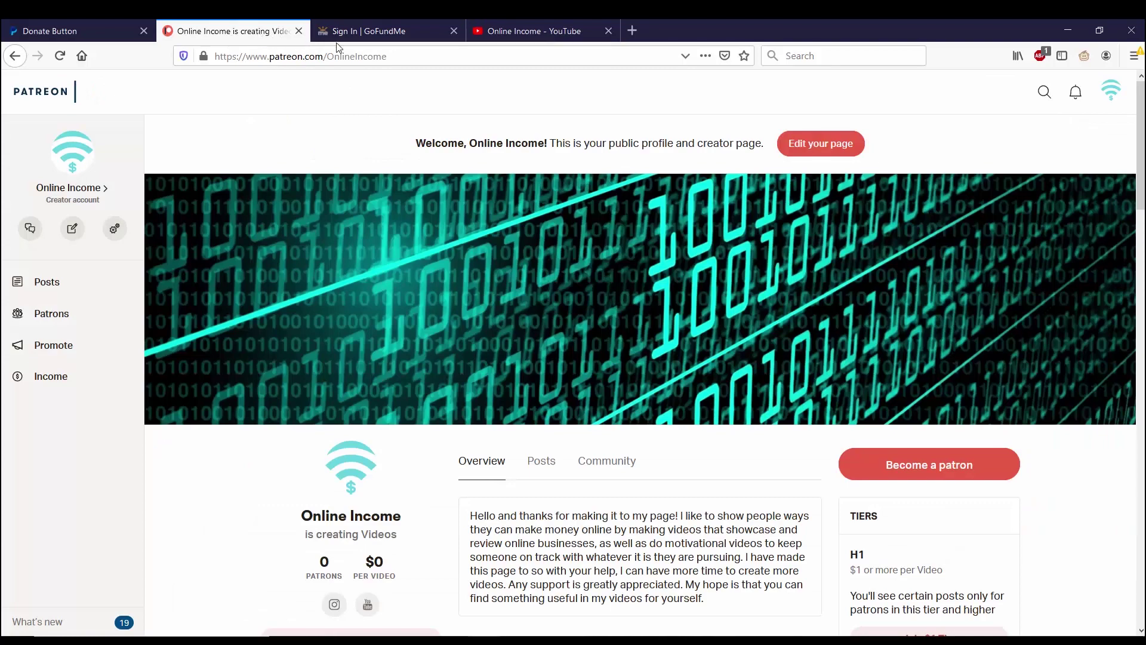
# Copy the Patreon creator page address from the address bar
pyautogui.scroll(-5, 330, 537)
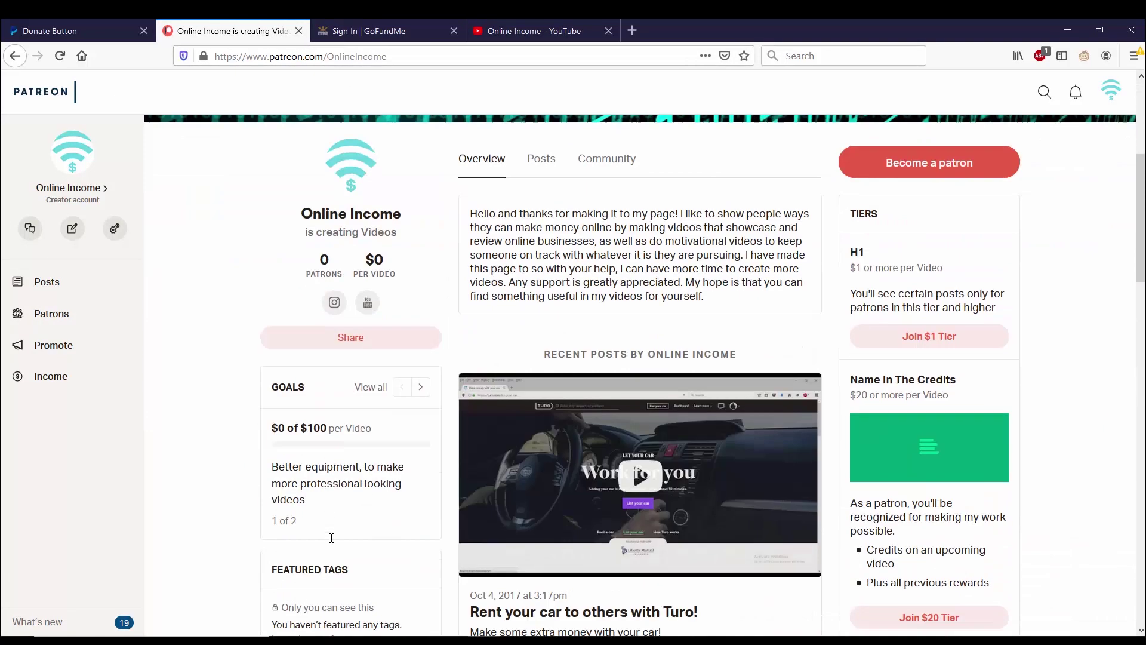
pyautogui.scroll(2, 330, 537)
pyautogui.scroll(4, 330, 537)
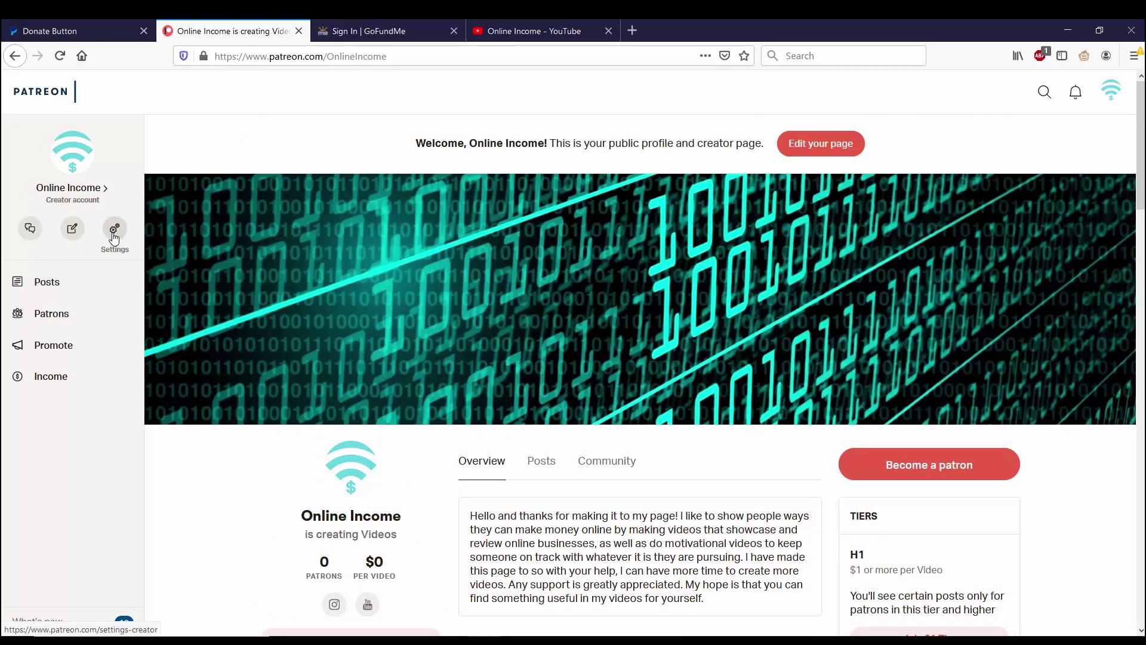
pyautogui.moveTo(425, 55); pyautogui.dragTo(215, 59)
pyautogui.rightClick(229, 57)
pyautogui.click(261, 95)
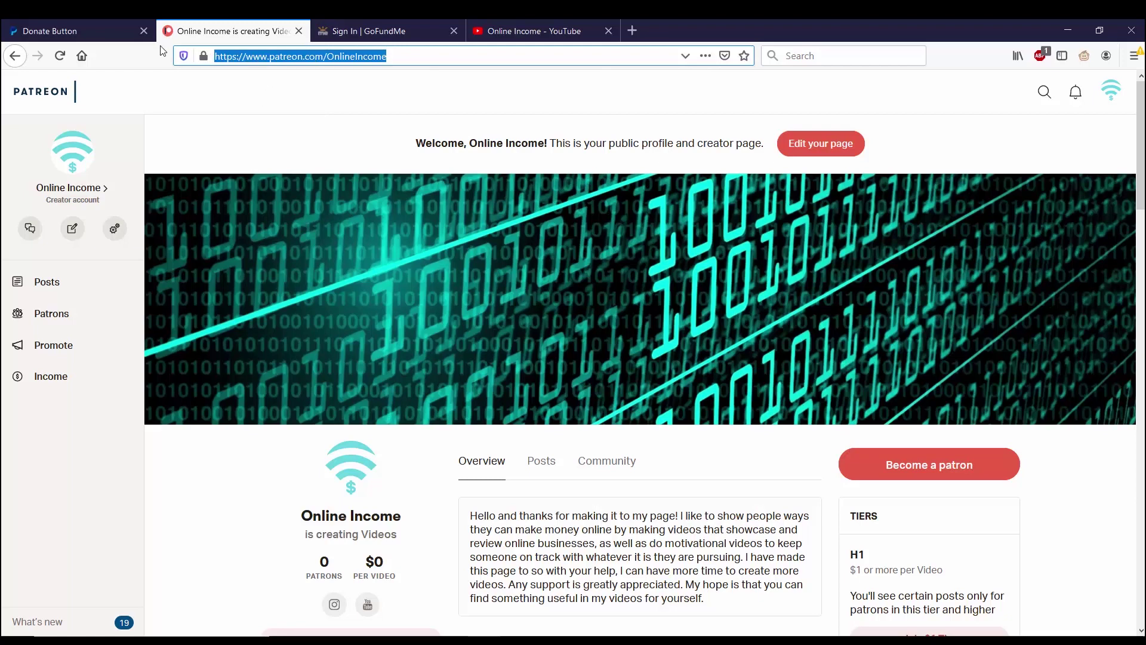
# Fill YouTube's second custom link with the Patreon URL and the title 'Donate Patreon'
pyautogui.click(499, 31)
pyautogui.click(438, 502)
pyautogui.rightClick(438, 505)
pyautogui.click(450, 542)
pyautogui.click(323, 501)
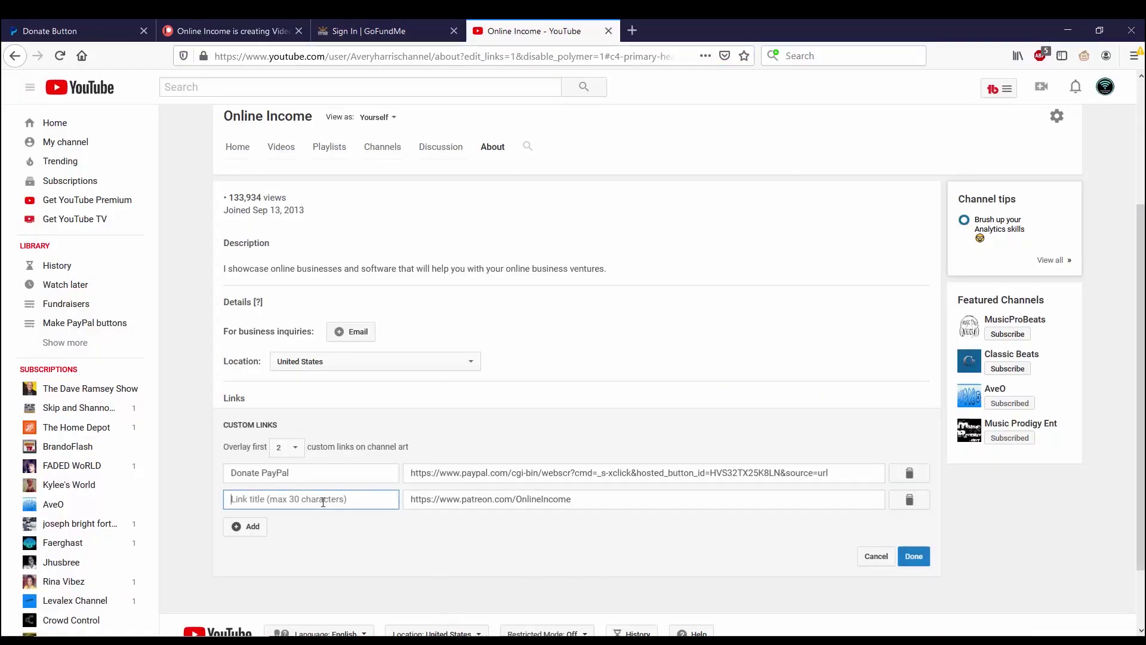
pyautogui.write('Donate')
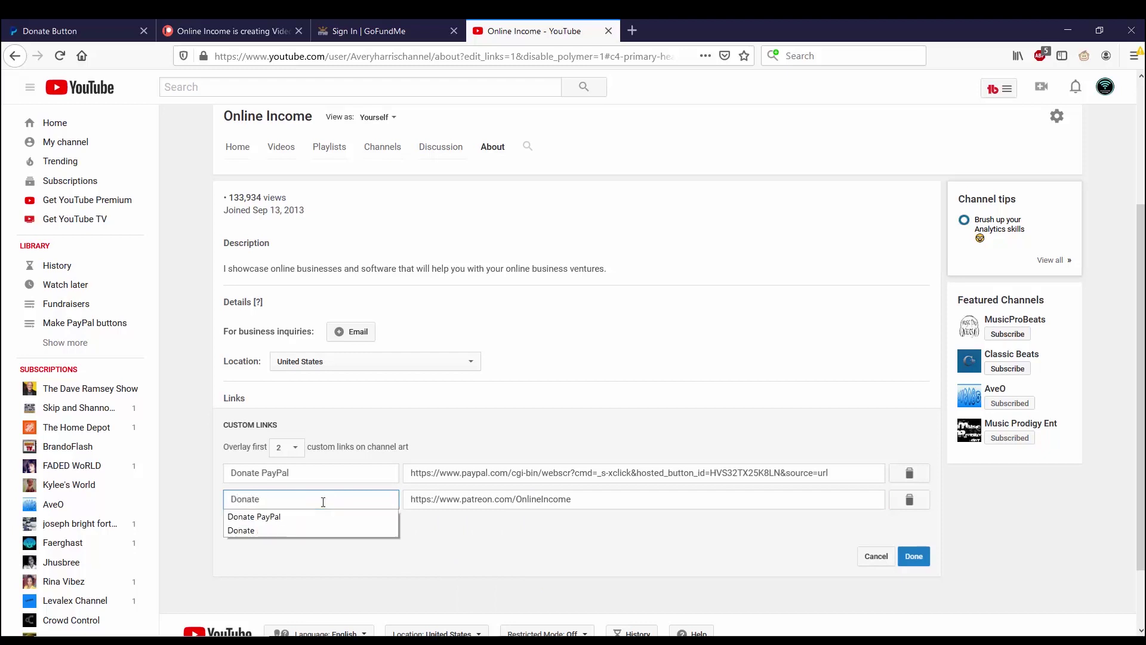
pyautogui.write(' Patr')
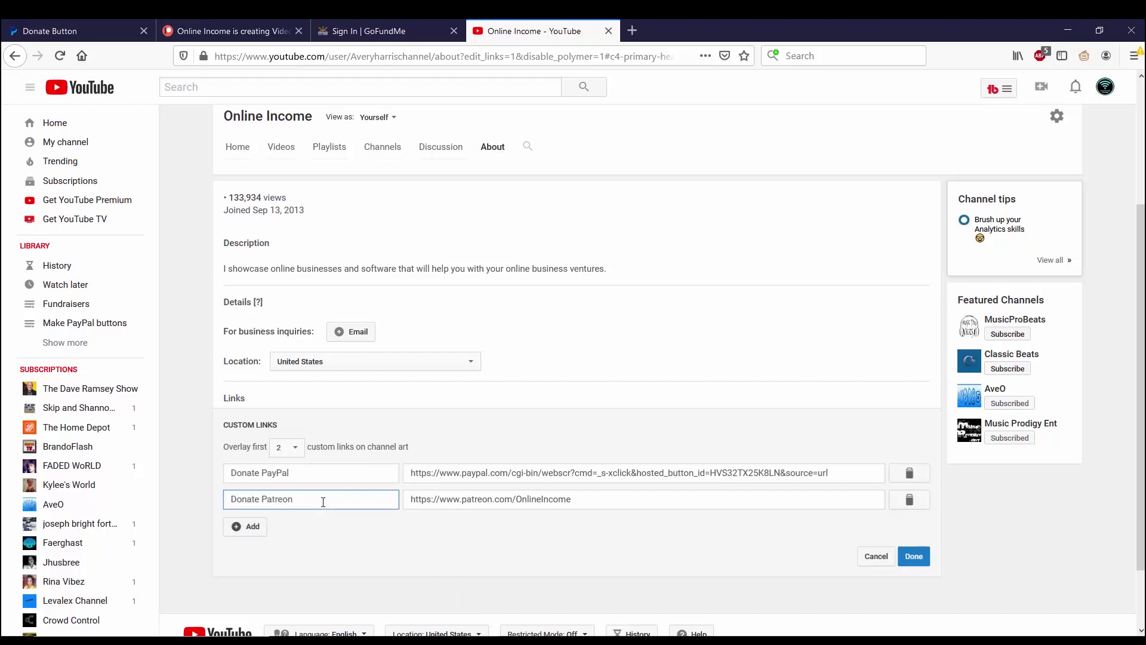
pyautogui.write('eon')
pyautogui.click(382, 31)
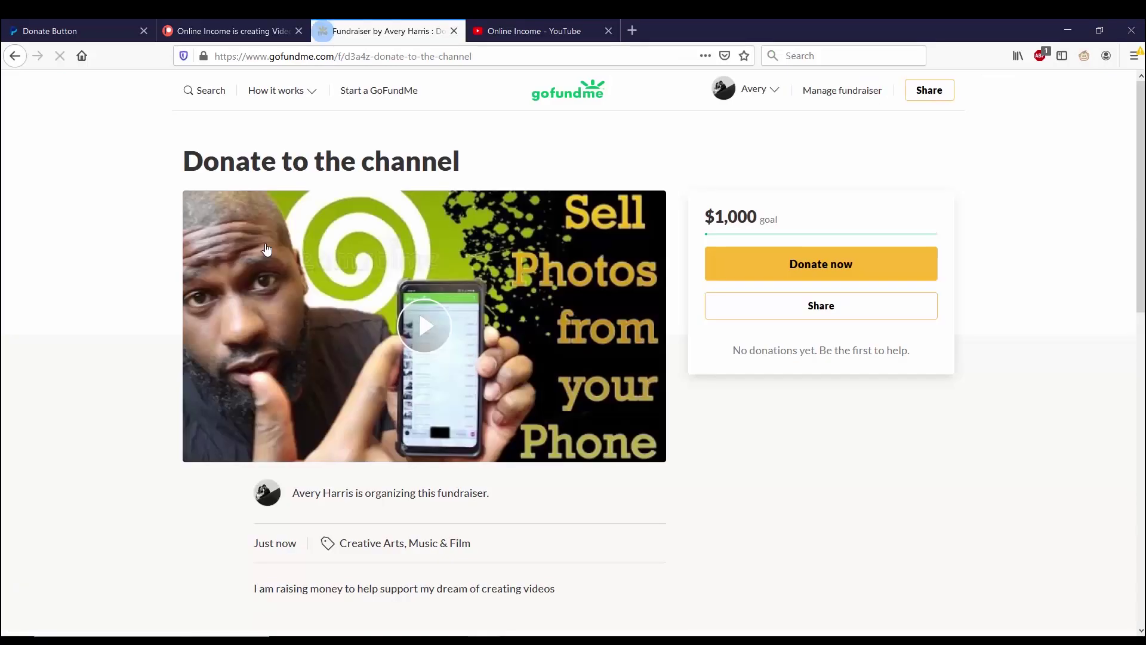
# Replace the third link's short gofundme URL with the full GoFundMe fundraiser address
pyautogui.click(398, 56)
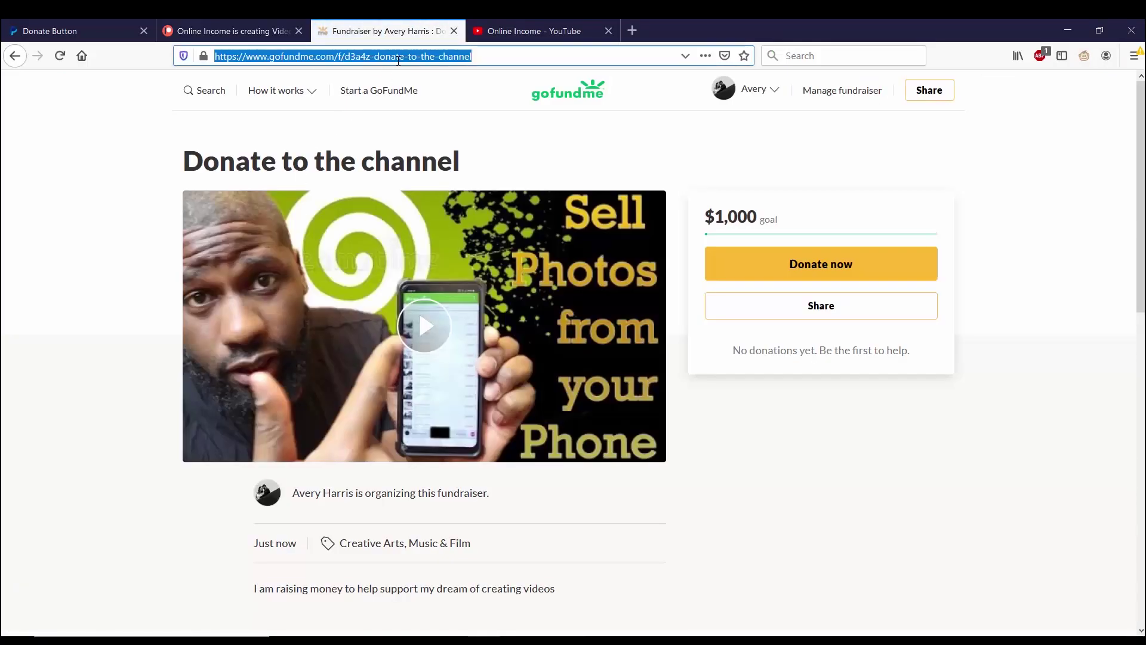
pyautogui.click(532, 31)
pyautogui.moveTo(488, 499); pyautogui.dragTo(286, 500)
pyautogui.hotkey('ctrl', 'v')
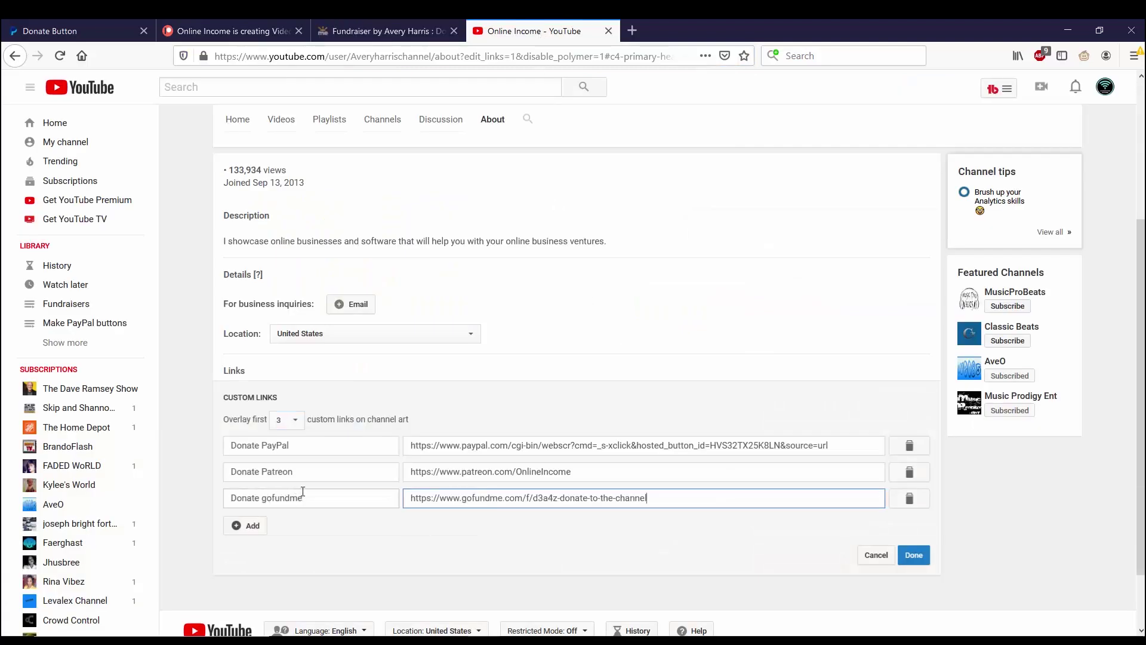
# Save the three donation links to the banner, then begin retyping the second link's title
pyautogui.click(915, 557)
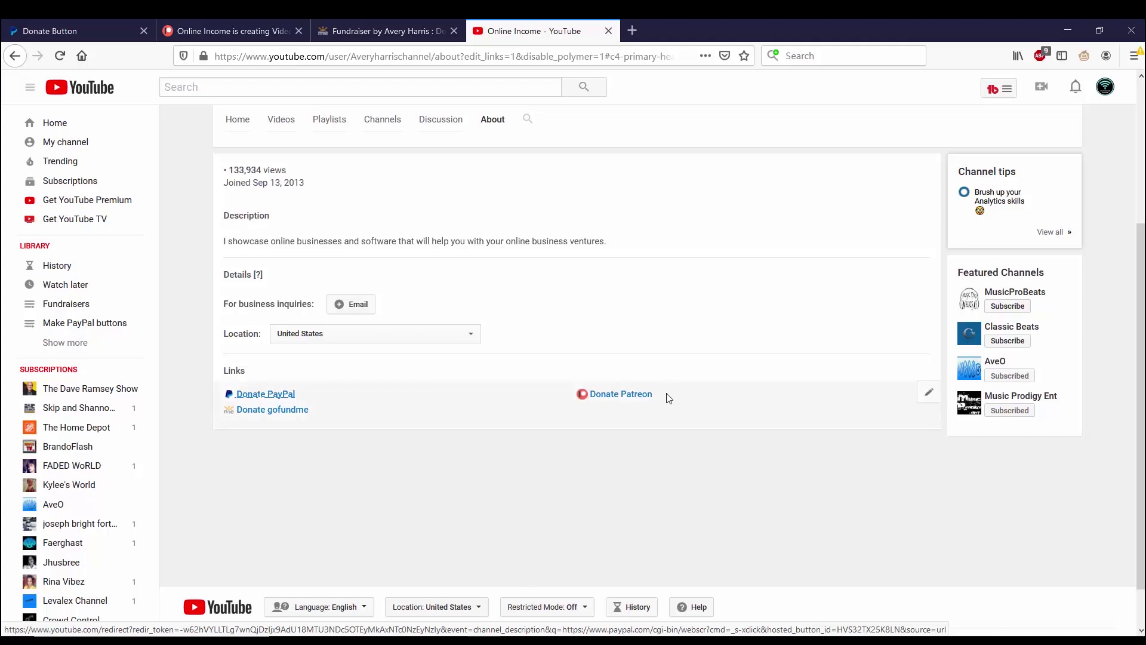
pyautogui.scroll(3, 670, 409)
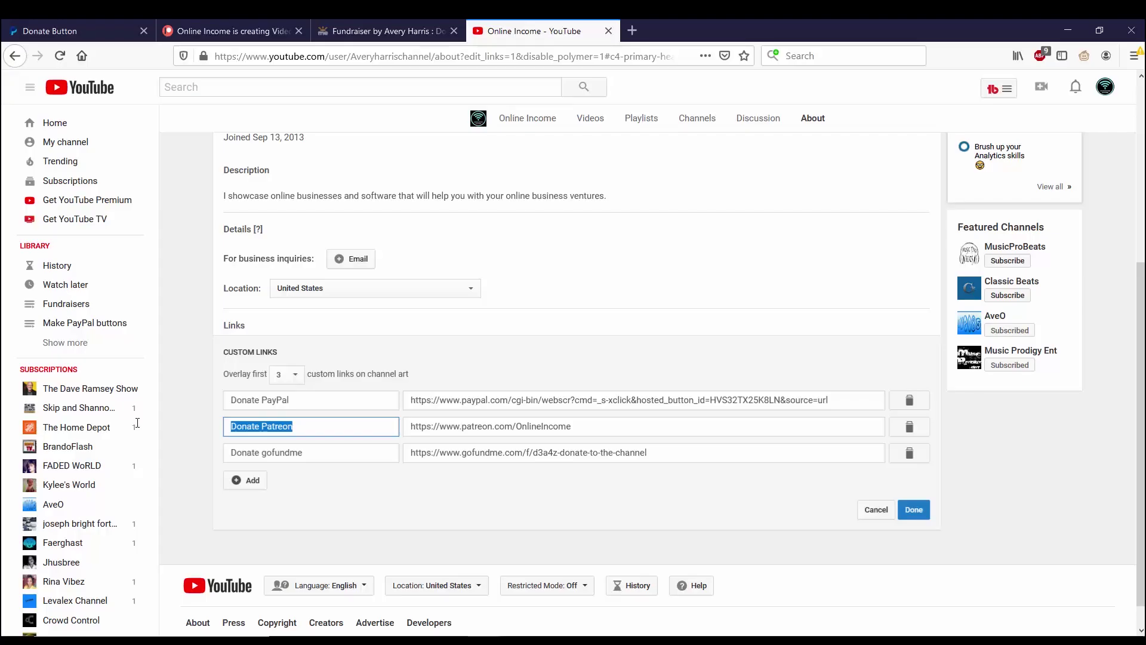
pyautogui.write('D')
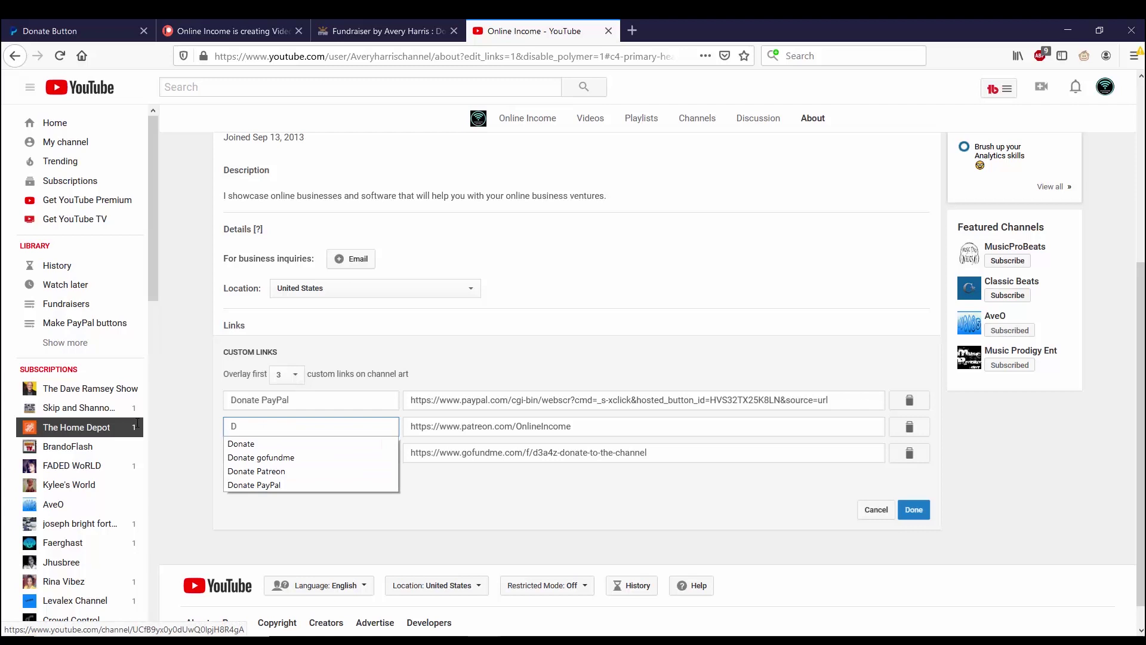
pyautogui.write('estin')
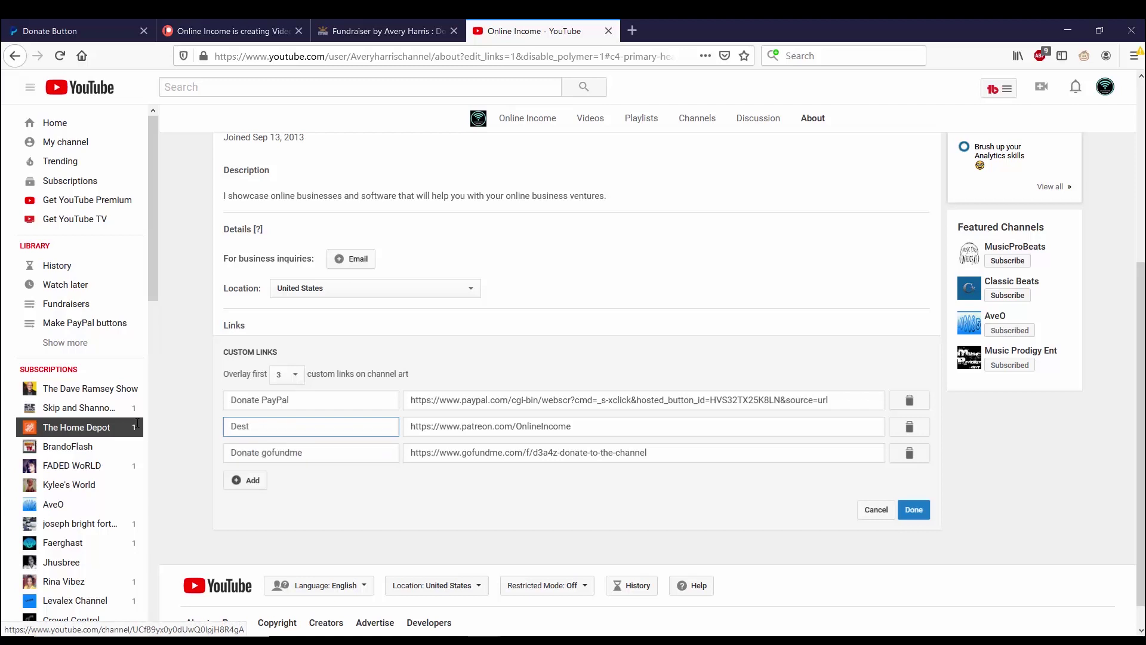